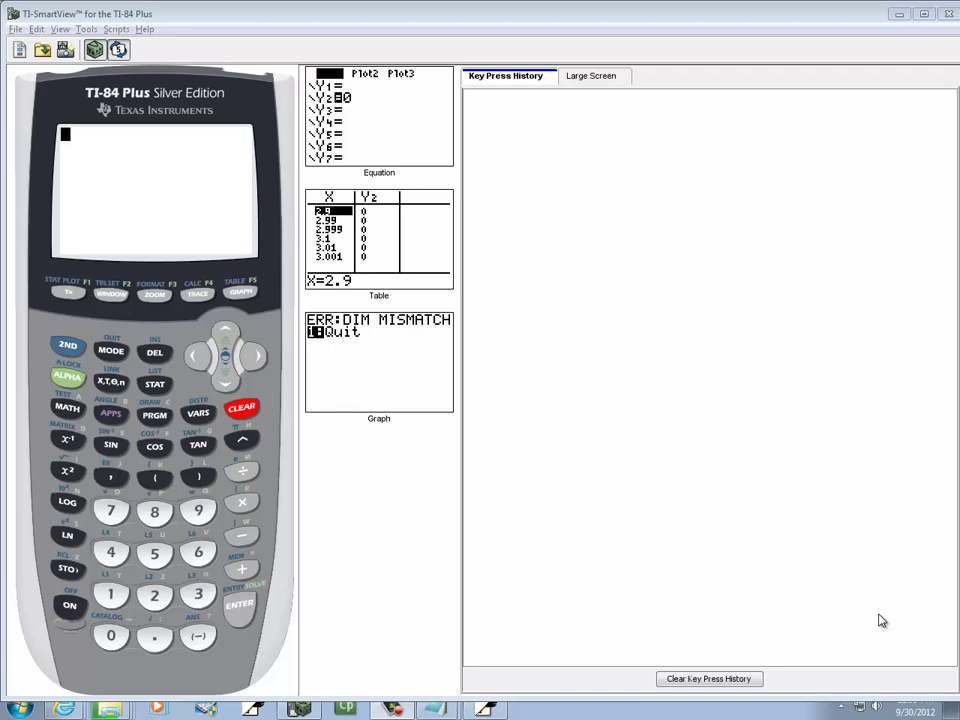
- Switch from the calculator to the blank Free Notes page
key("alt+Tab")
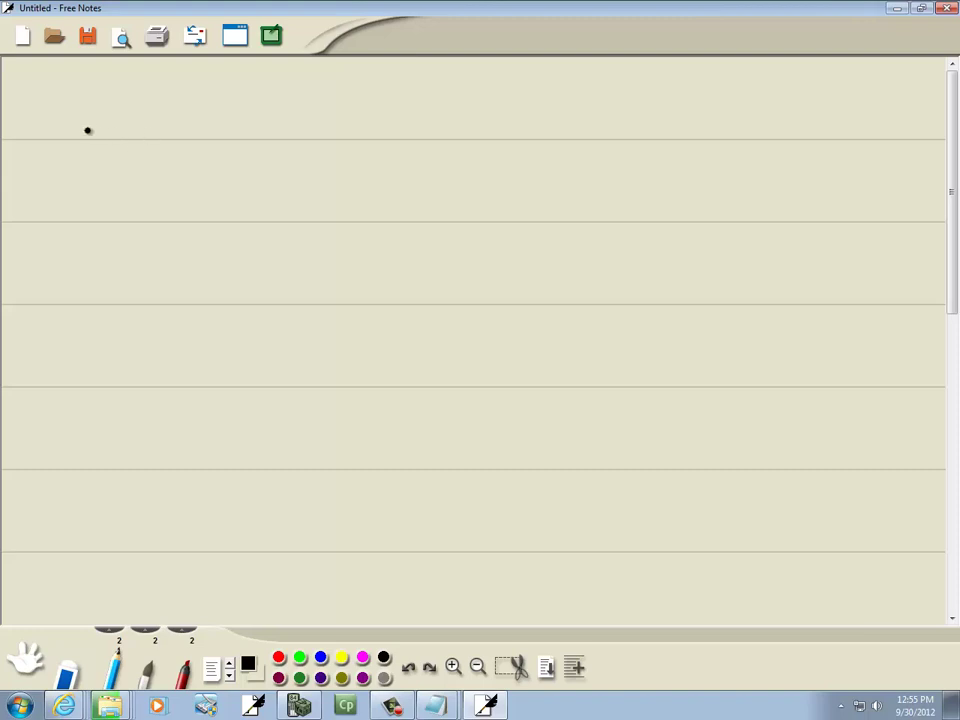
- Handwrite 'ex' and the underlined X and P(x) column headings
left_click_drag(84, 128, 117, 138)
left_click_drag(117, 113, 100, 138)
mouse_move(197, 137)
left_mouse_down()
mouse_move(212, 107)
mouse_move(186, 136)
mouse_move(246, 143)
left_mouse_up()
left_click_drag(318, 126, 318, 122)
mouse_move(337, 113)
left_mouse_down()
mouse_move(335, 140)
mouse_move(354, 138)
left_mouse_up()
mouse_move(354, 118)
left_mouse_down()
mouse_move(341, 140)
mouse_move(380, 146)
left_mouse_up()
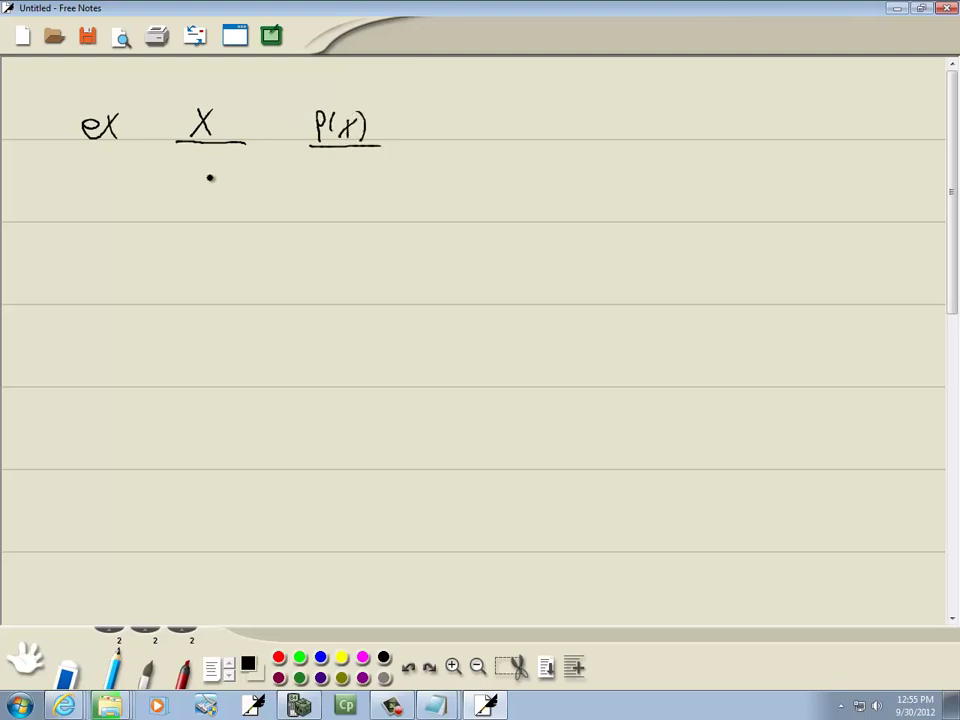
- Write X values 0–4 with probabilities 0.25, 0.05, 0.50, 0.15, 0.05 beneath the headings
left_click_drag(210, 178, 207, 179)
mouse_move(211, 224)
left_mouse_down()
mouse_move(215, 281)
mouse_move(197, 326)
mouse_move(220, 383)
left_mouse_up()
mouse_move(326, 164)
left_mouse_down()
mouse_move(327, 180)
mouse_move(368, 178)
left_mouse_up()
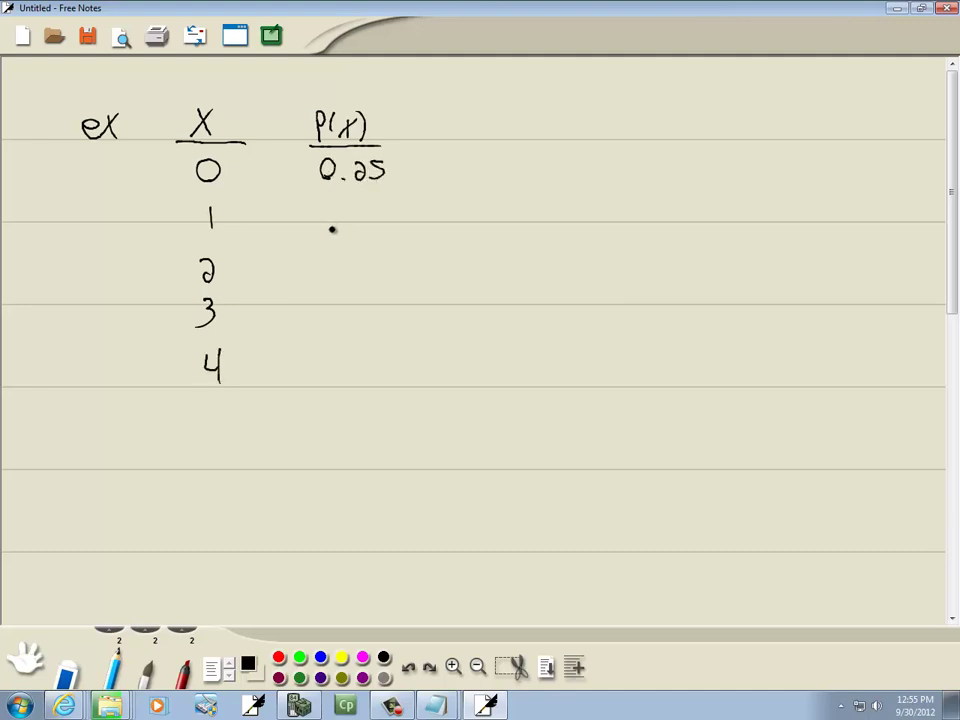
left_click(344, 227)
mouse_move(327, 214)
left_mouse_down()
mouse_move(326, 232)
mouse_move(381, 212)
mouse_move(372, 232)
left_mouse_up()
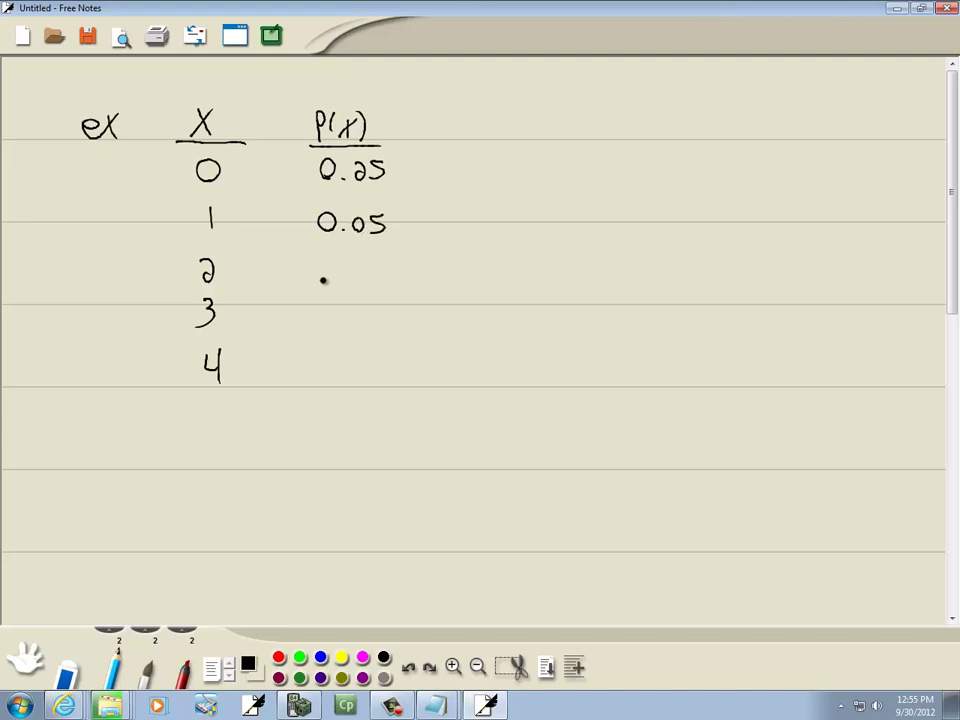
mouse_move(326, 265)
left_mouse_down()
mouse_move(315, 279)
mouse_move(325, 266)
mouse_move(341, 280)
mouse_move(366, 272)
left_mouse_up()
left_click(333, 278)
mouse_move(326, 309)
left_mouse_down()
mouse_move(318, 320)
mouse_move(326, 309)
mouse_move(350, 324)
mouse_move(378, 324)
left_mouse_up()
left_click(334, 320)
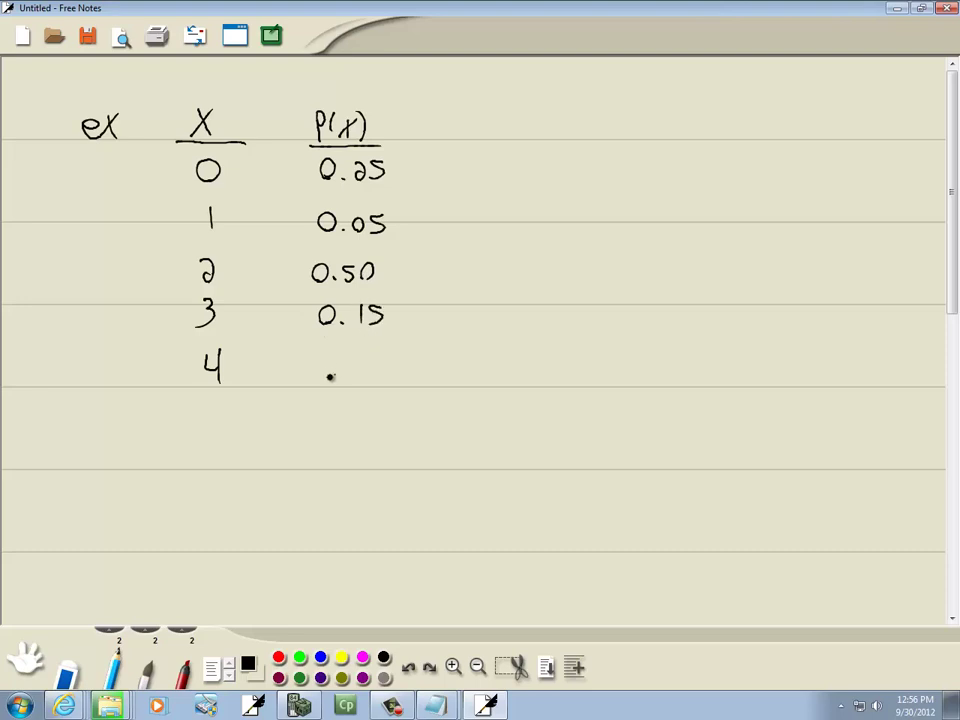
left_click_drag(332, 362, 376, 380)
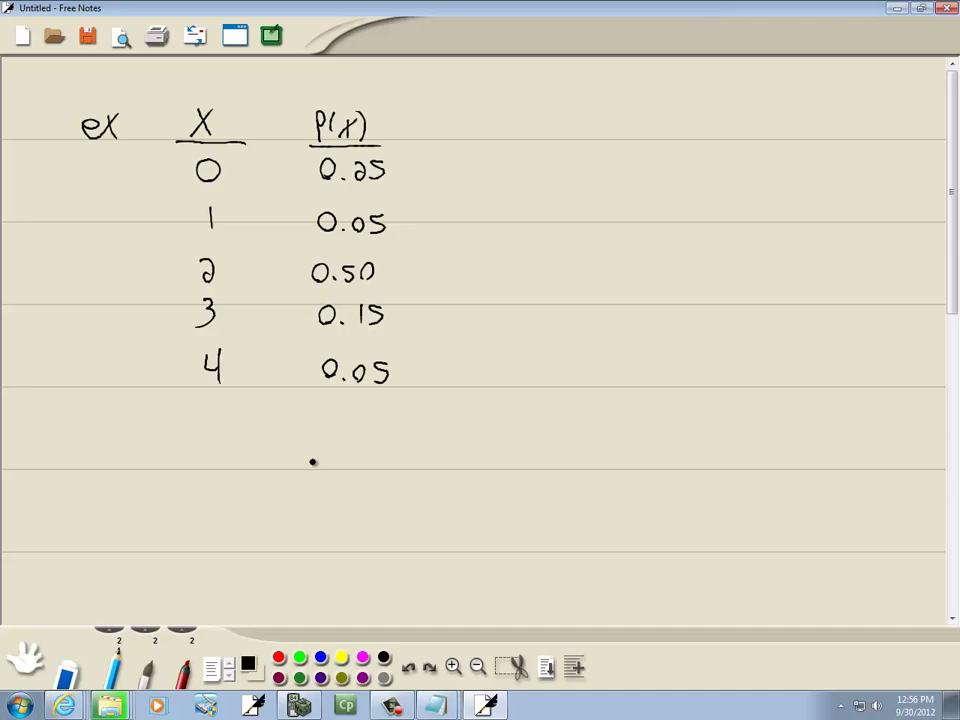
- Return to the calculator and open the STAT list editor
key("alt+Tab")
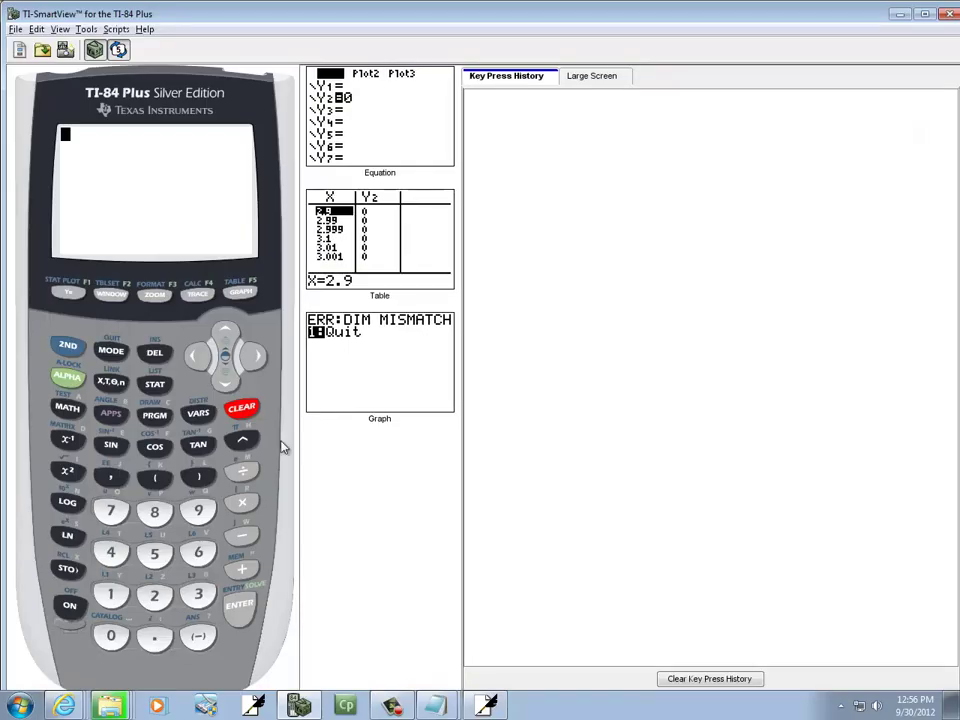
left_click(165, 388)
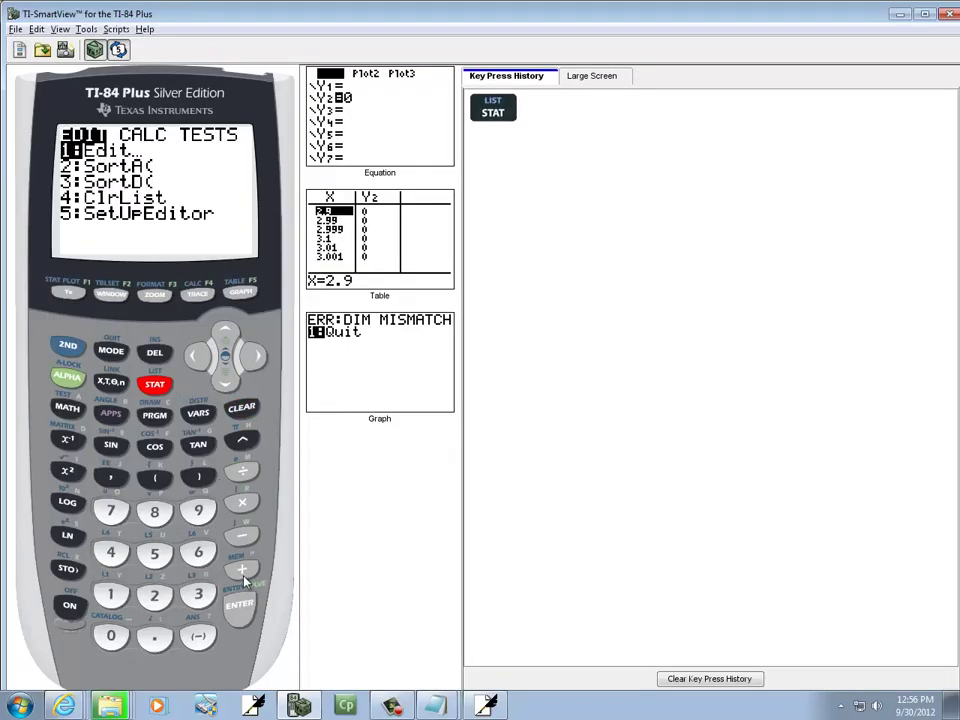
left_click(244, 615)
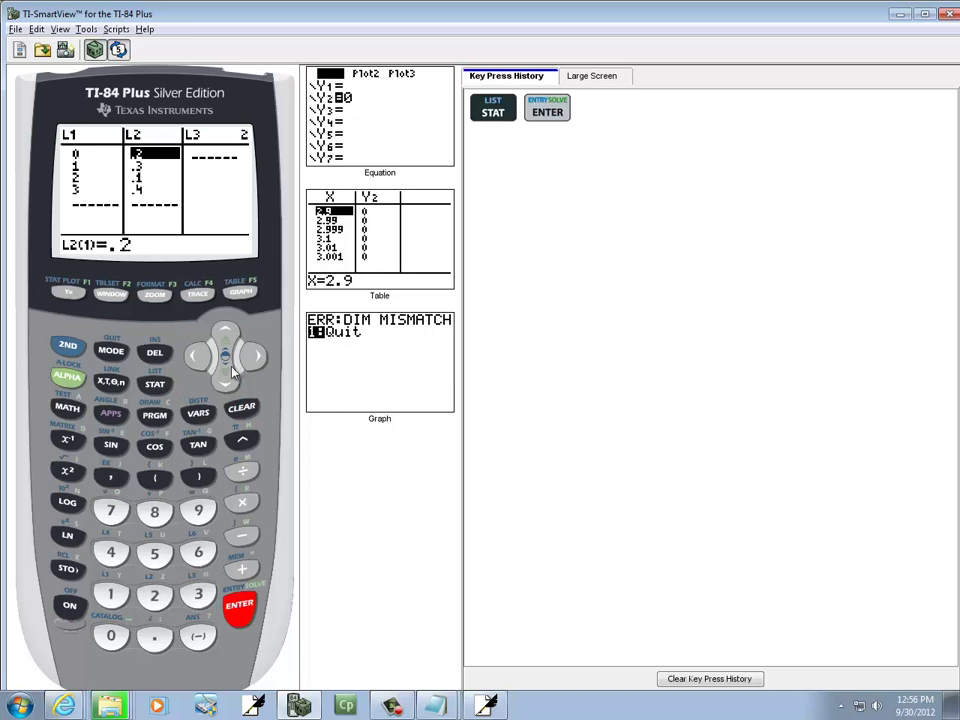
- Delete the old entries from L2, then from L1
left_click(154, 352)
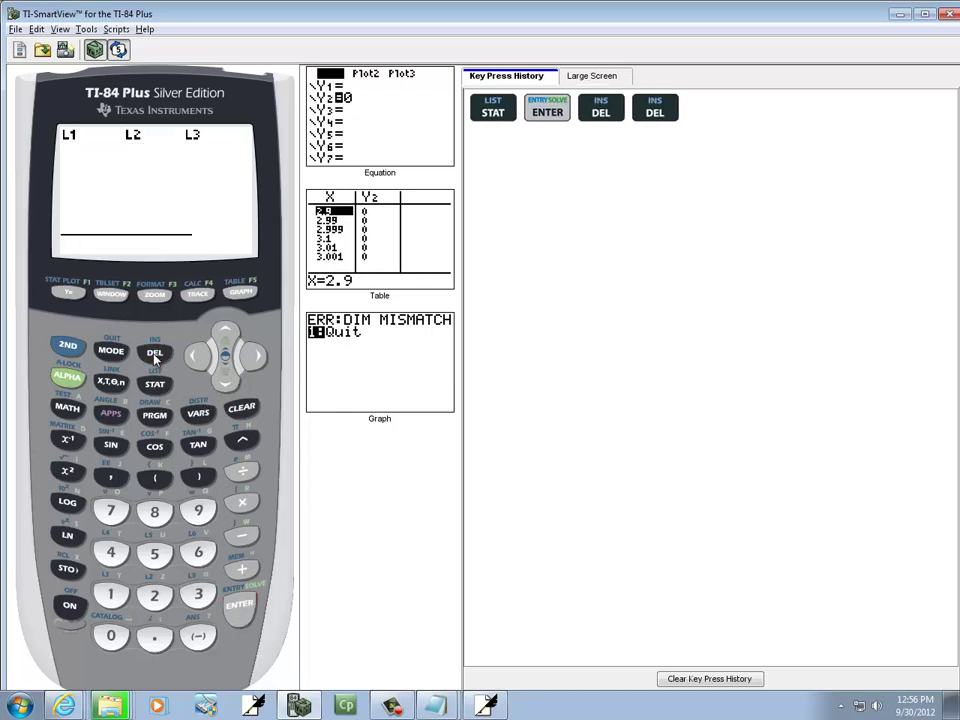
left_click(155, 352)
left_click(155, 352)
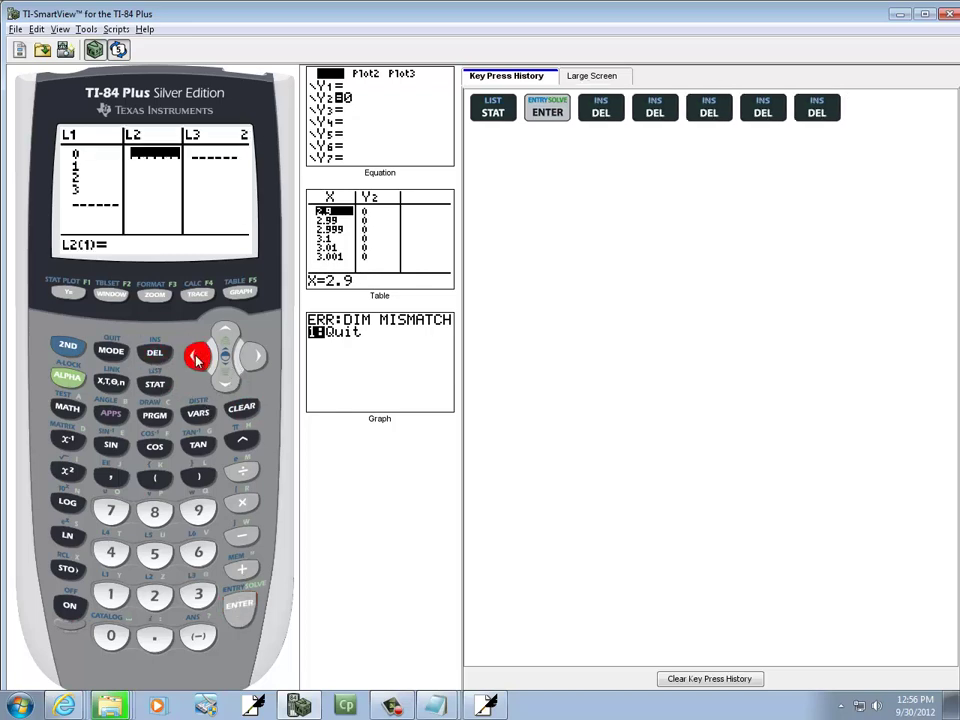
key("Left")
left_click(155, 355)
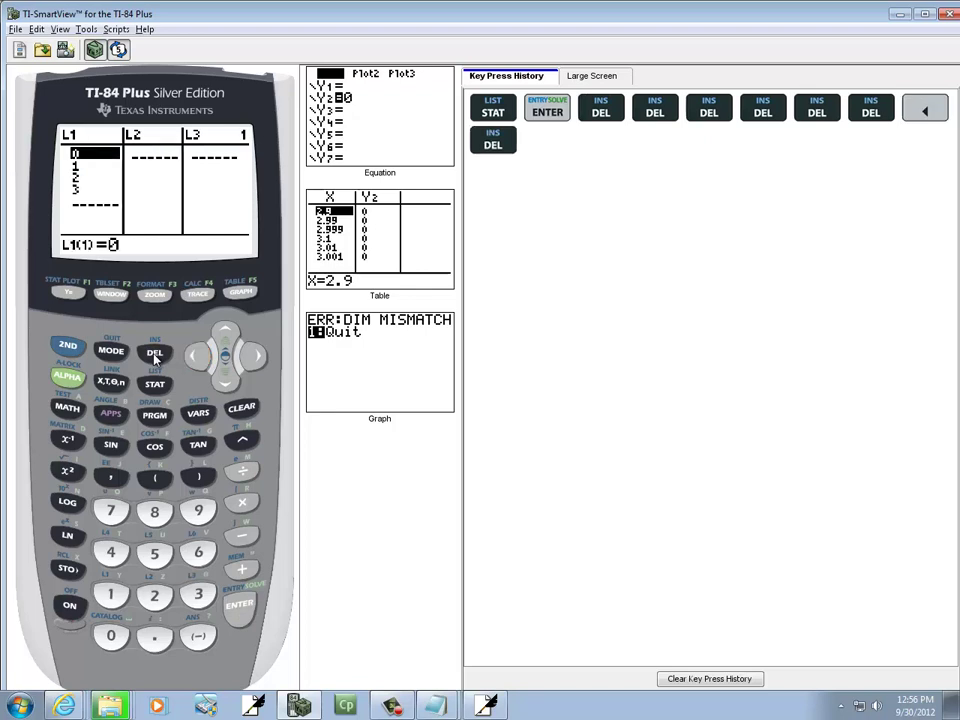
left_click(155, 355)
key("Delete")
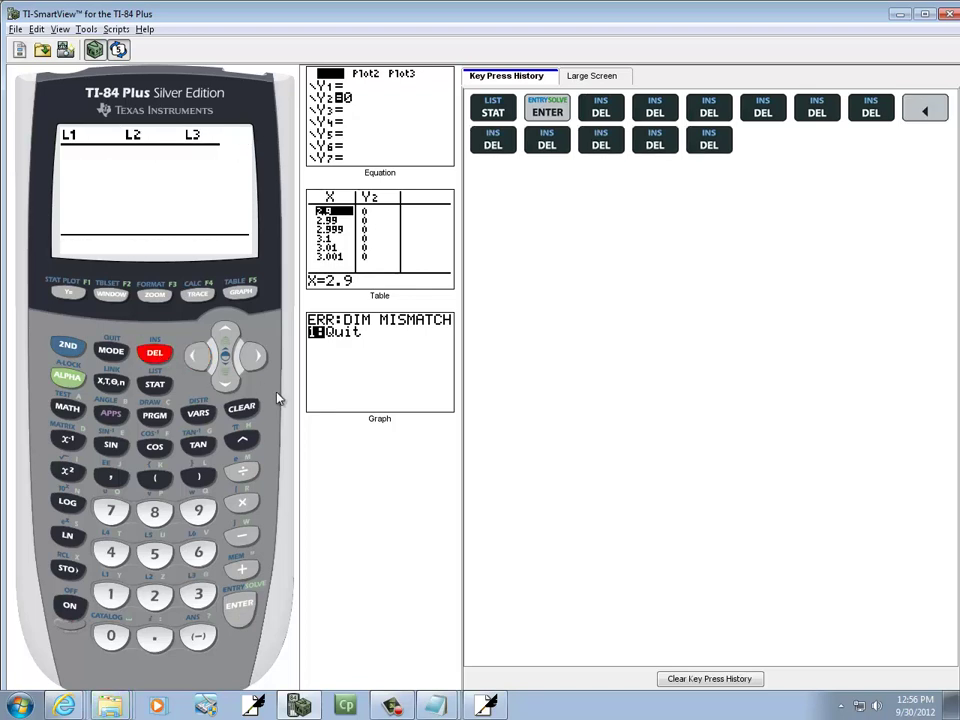
- Clear the last leftover entry and enter 0, 1, 2, 3, 4 into L1
key("Delete")
key("alt+Tab")
key("alt+Tab")
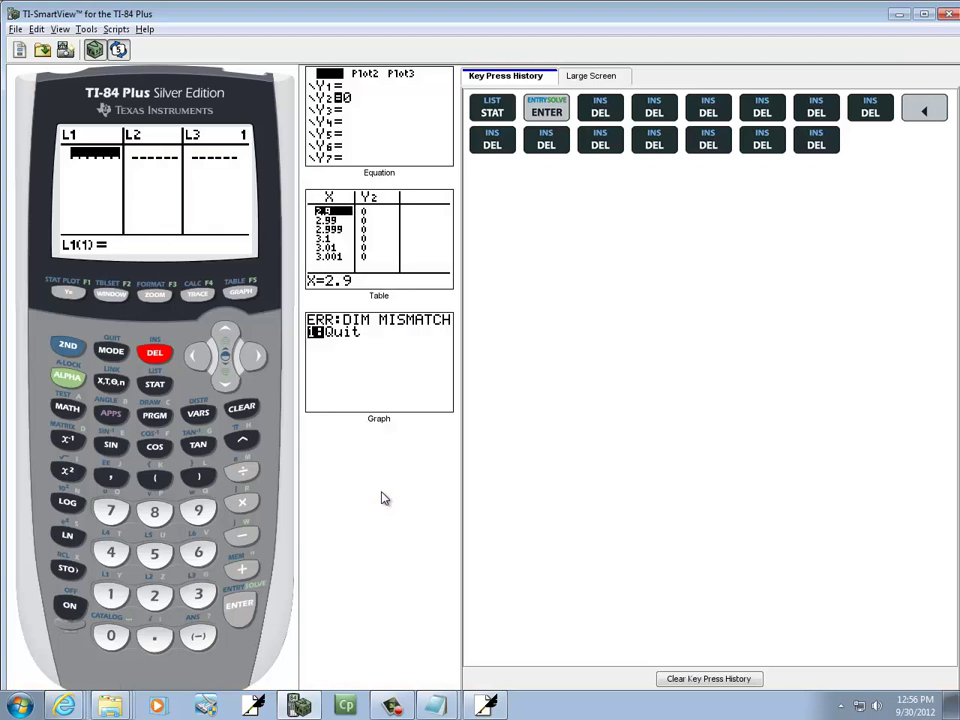
type("0")
key("Return")
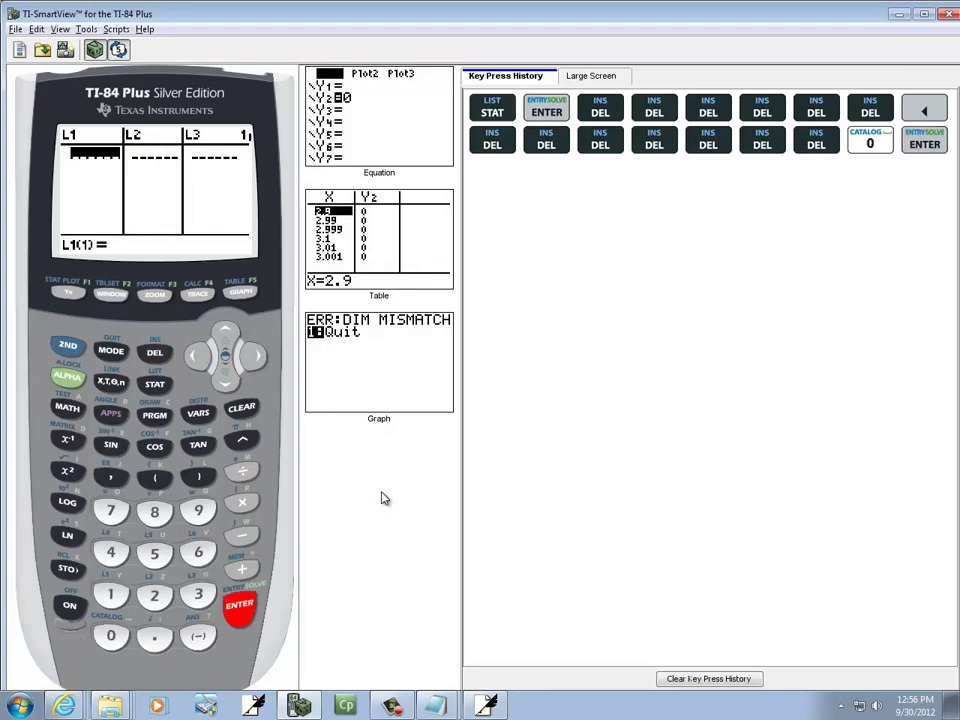
type("1")
key("Return")
type("2")
key("Return")
type("3")
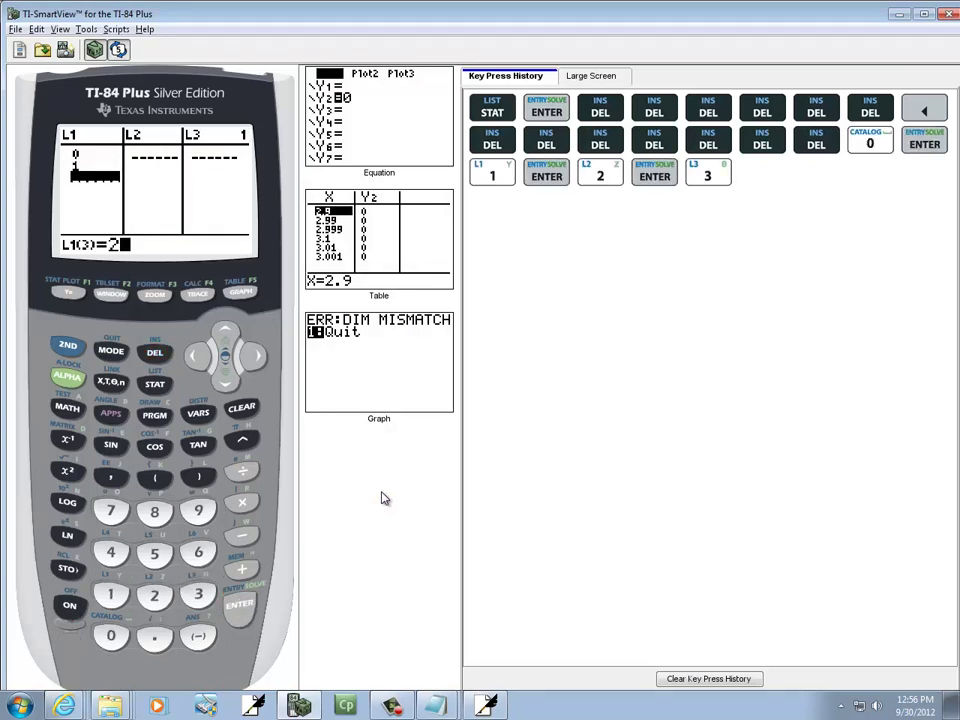
key("Return")
type("4")
key("Return")
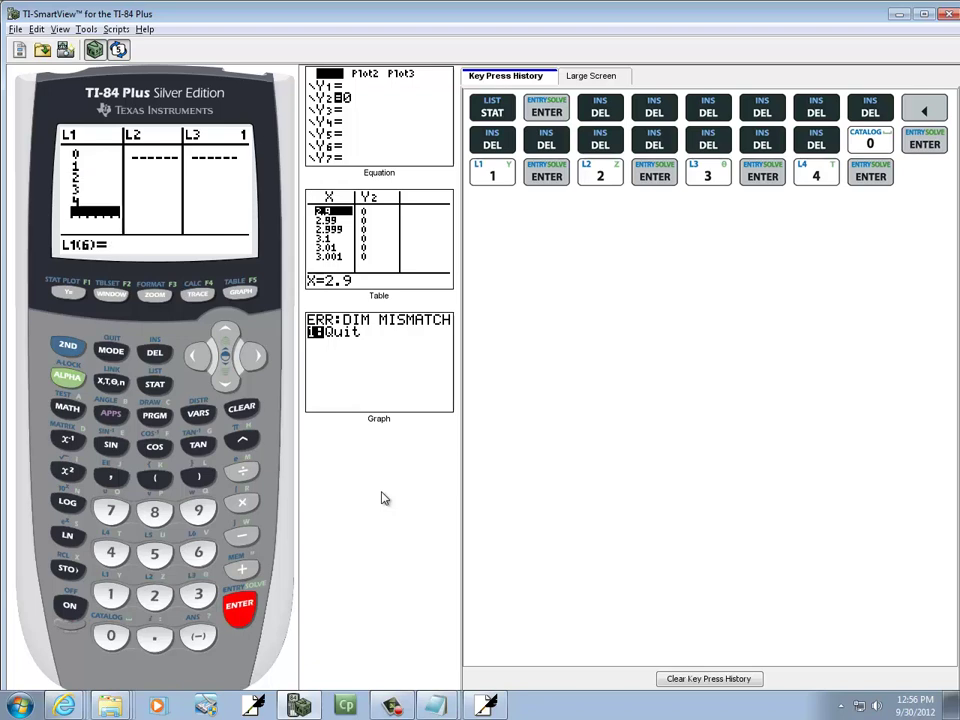
- Enter 0.25 and 0.05 as the first two L2 values, checking the notes
key("Right")
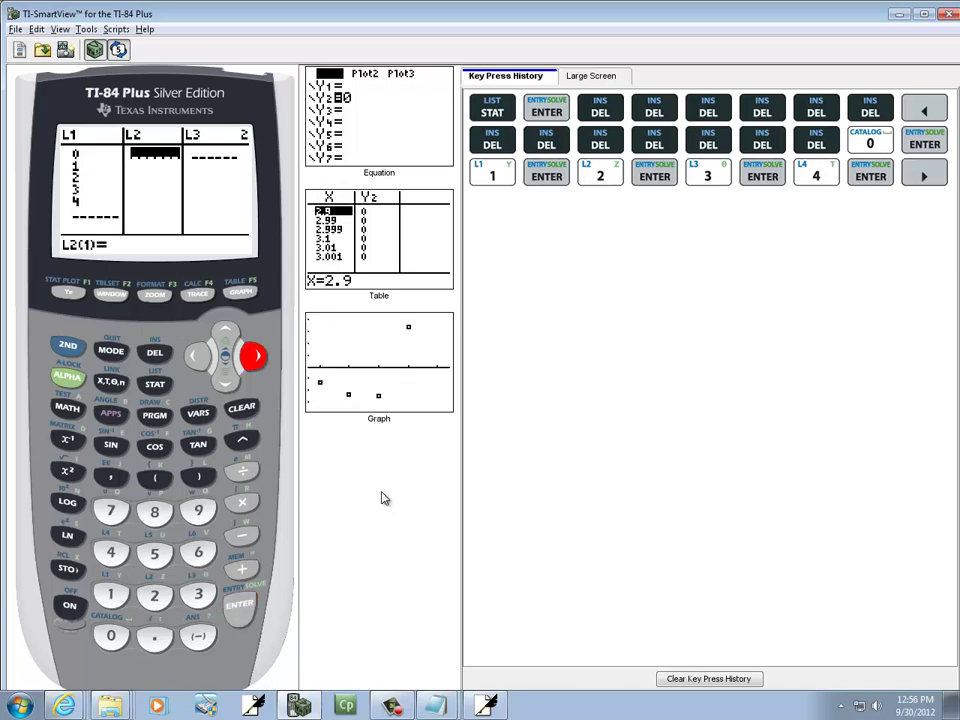
key("alt+Tab")
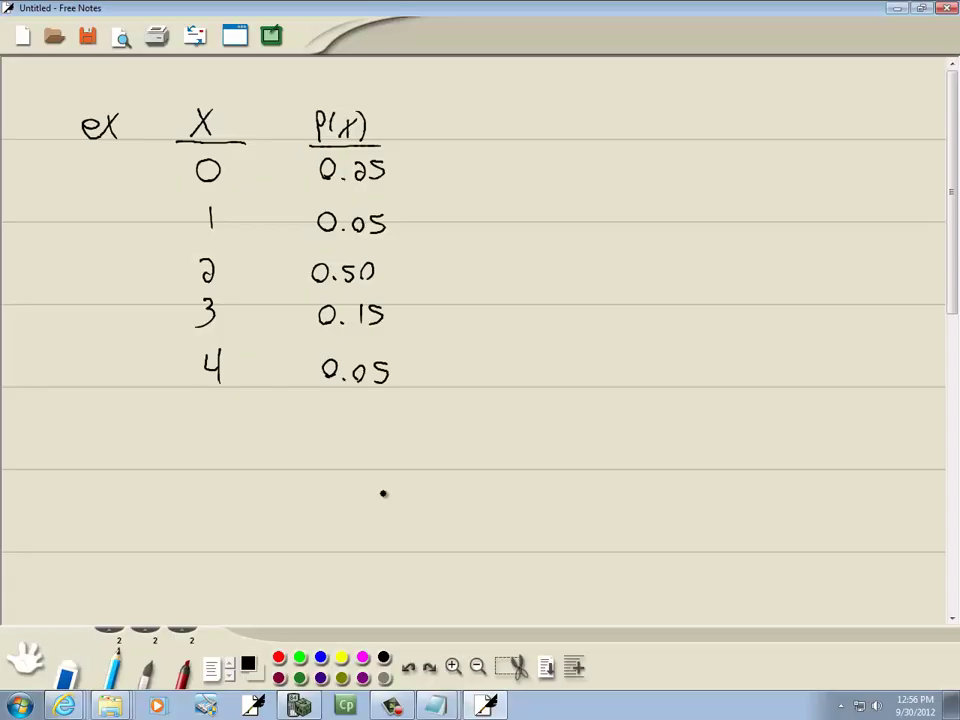
key("alt+Tab")
type("0")
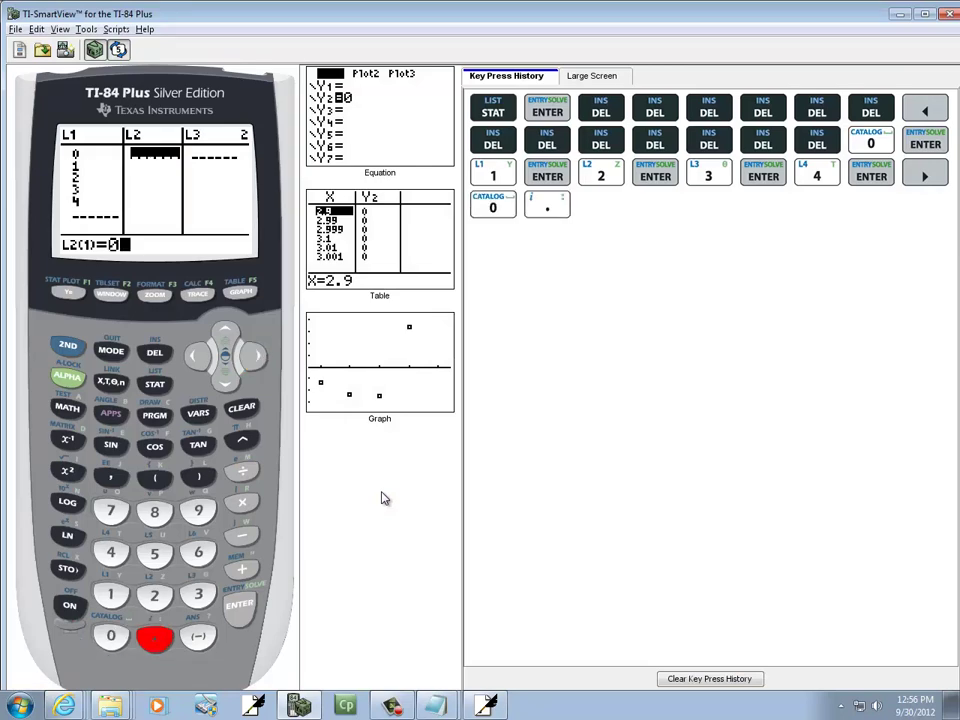
type(".25")
key("alt+Tab")
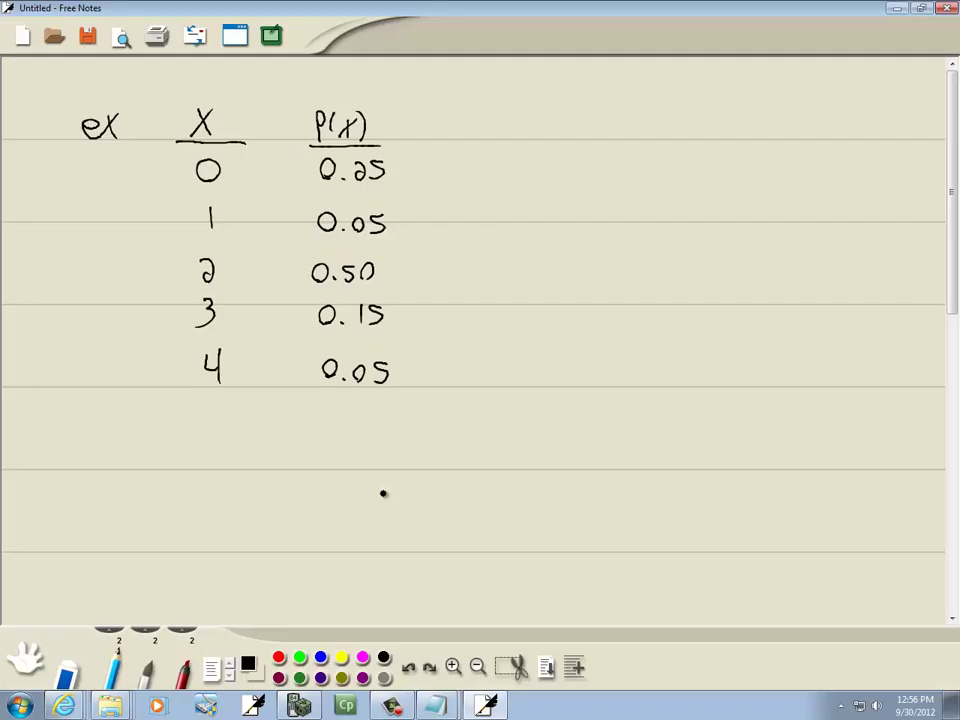
key("alt+Tab")
key("Return")
type("0.")
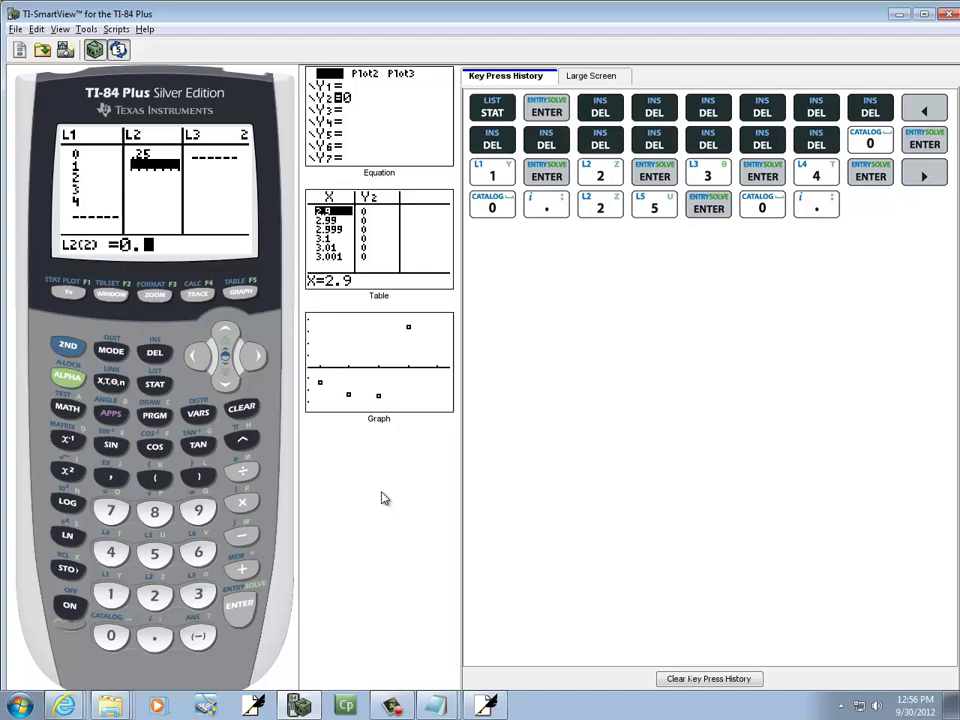
type("05")
key("Return")
- Enter the remaining probabilities 0.5, 0.15 and 0.05 into L2
key("alt+Tab")
key("alt+Tab")
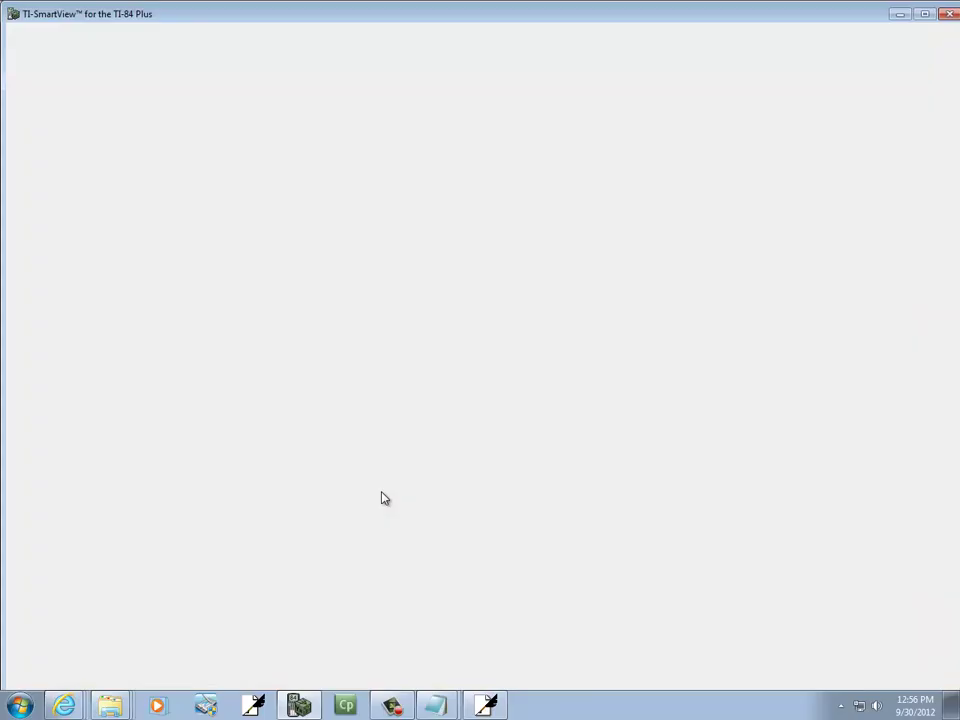
type("0.5")
key("Return")
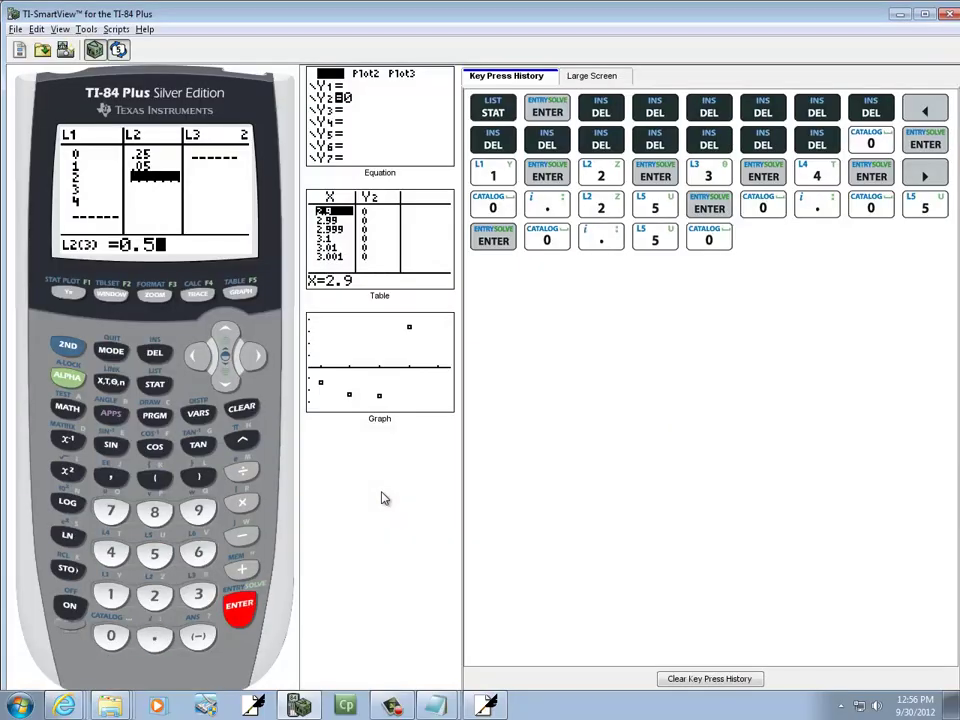
key("alt+Tab")
key("alt+Tab")
type("0")
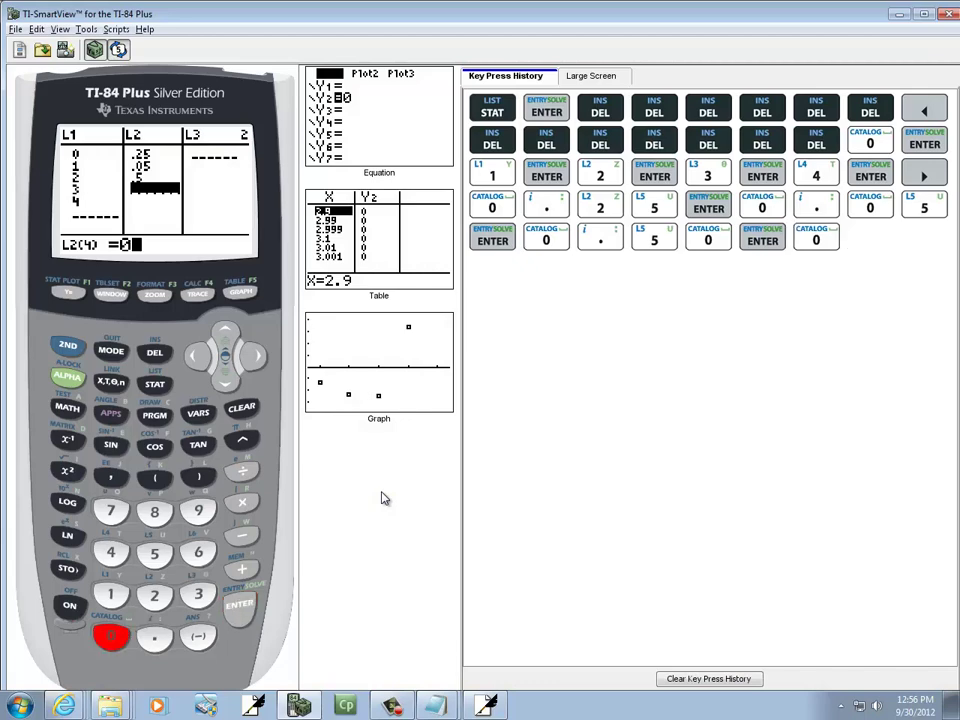
type(".15")
key("alt+Tab")
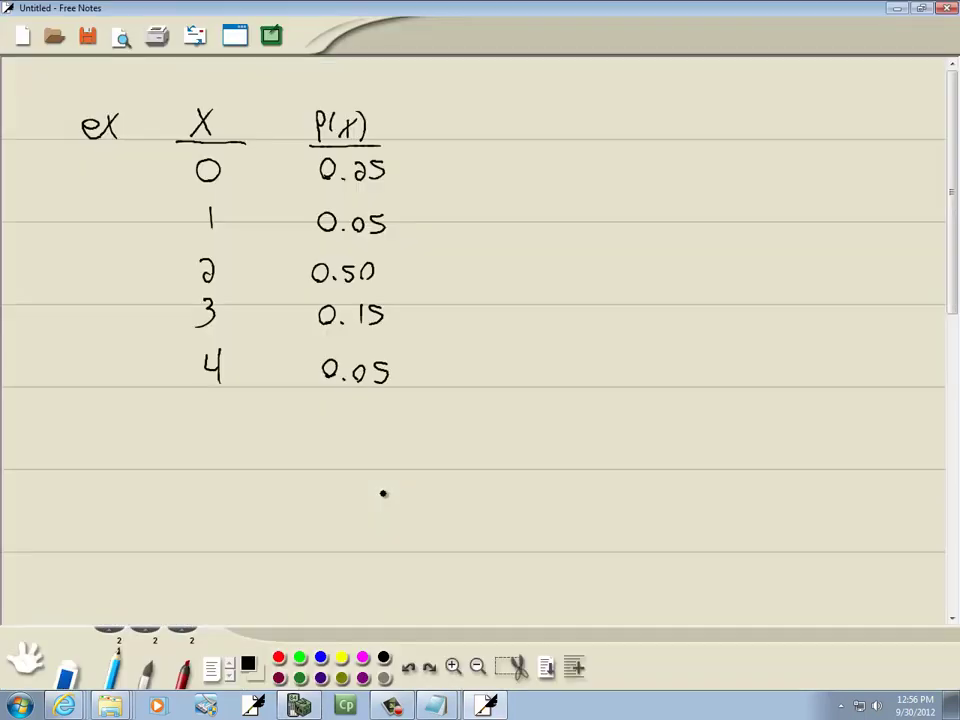
key("alt+Tab")
type("0")
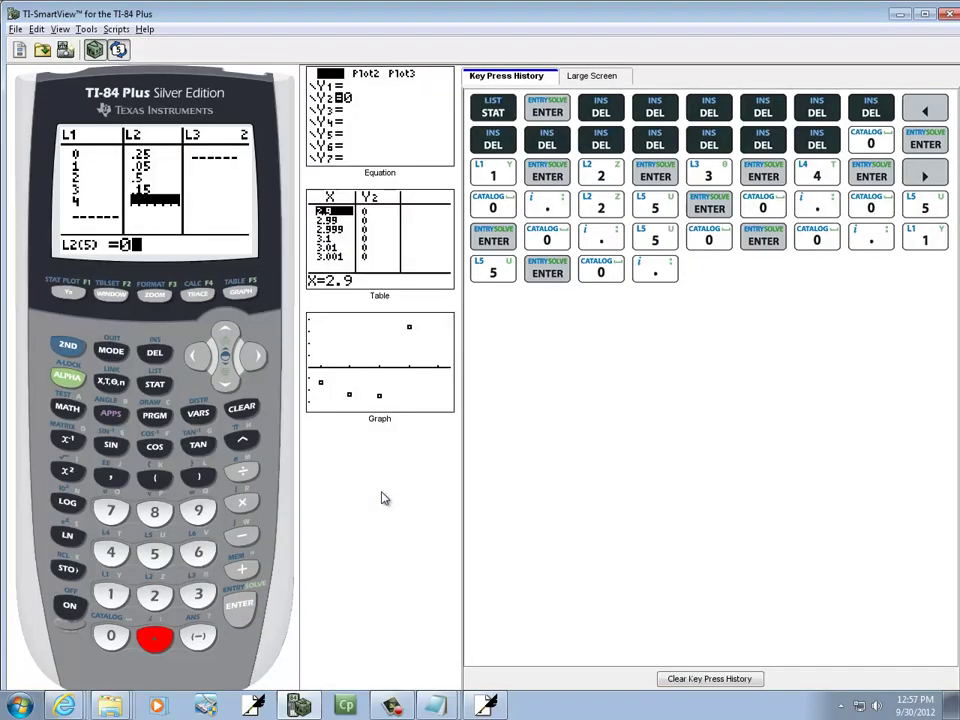
type(".05")
key("Return")
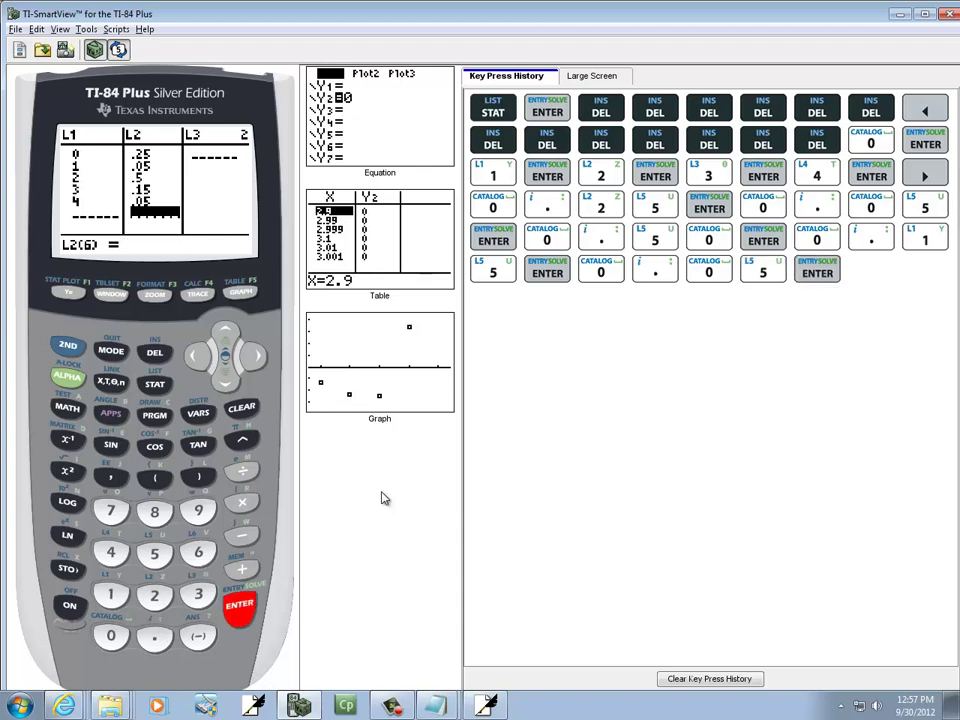
key("alt+Tab")
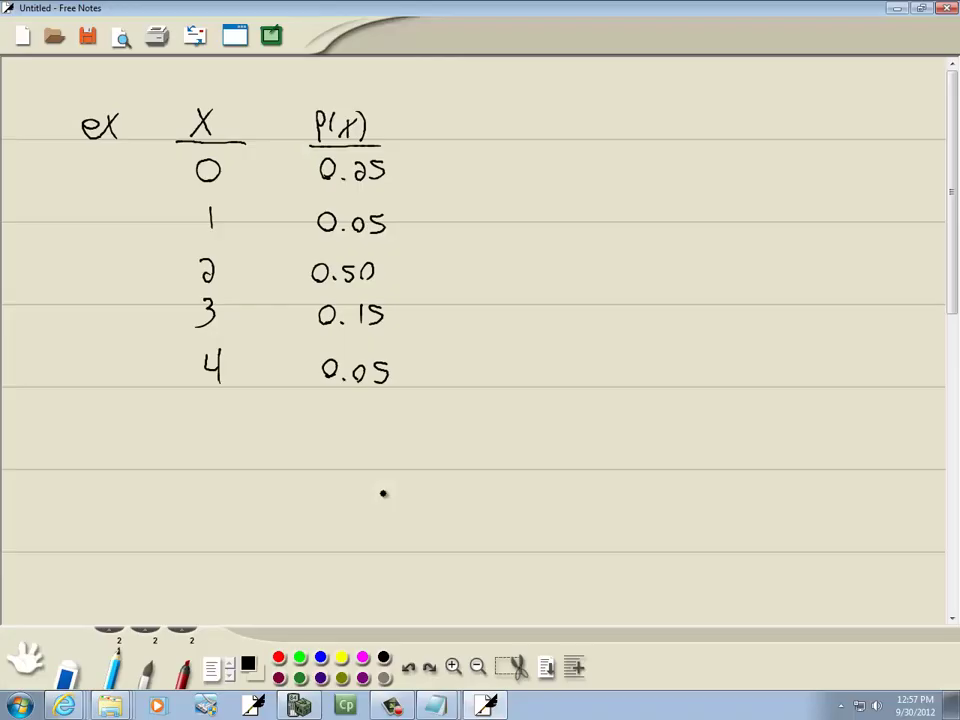
- Bring back the calculator and quit the list editor to the home screen
key("alt+Tab")
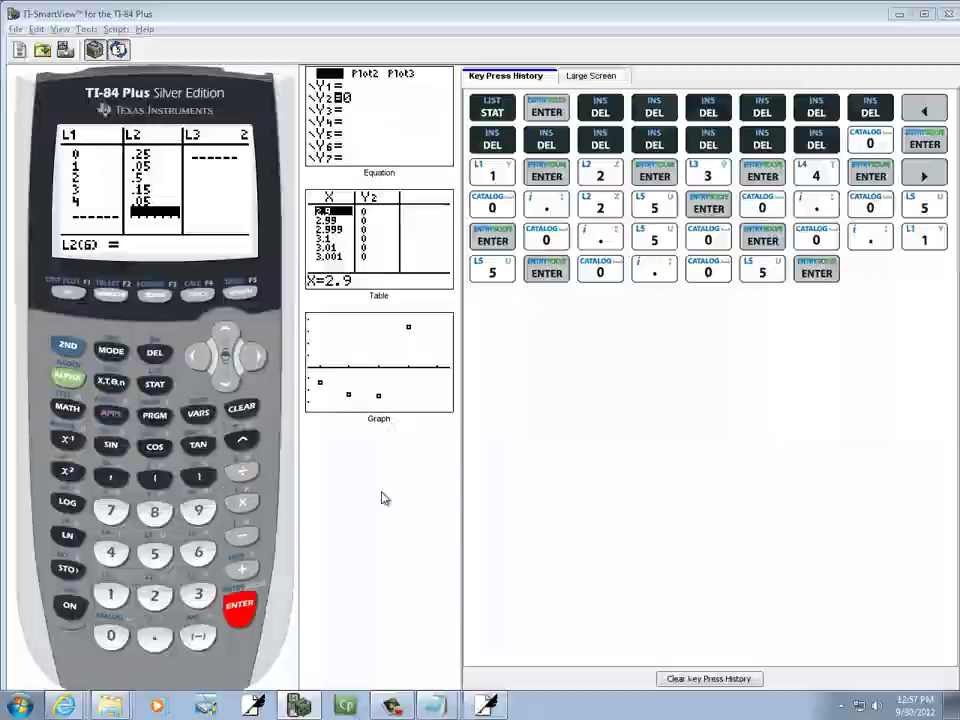
key("alt+Tab")
key("alt+Tab")
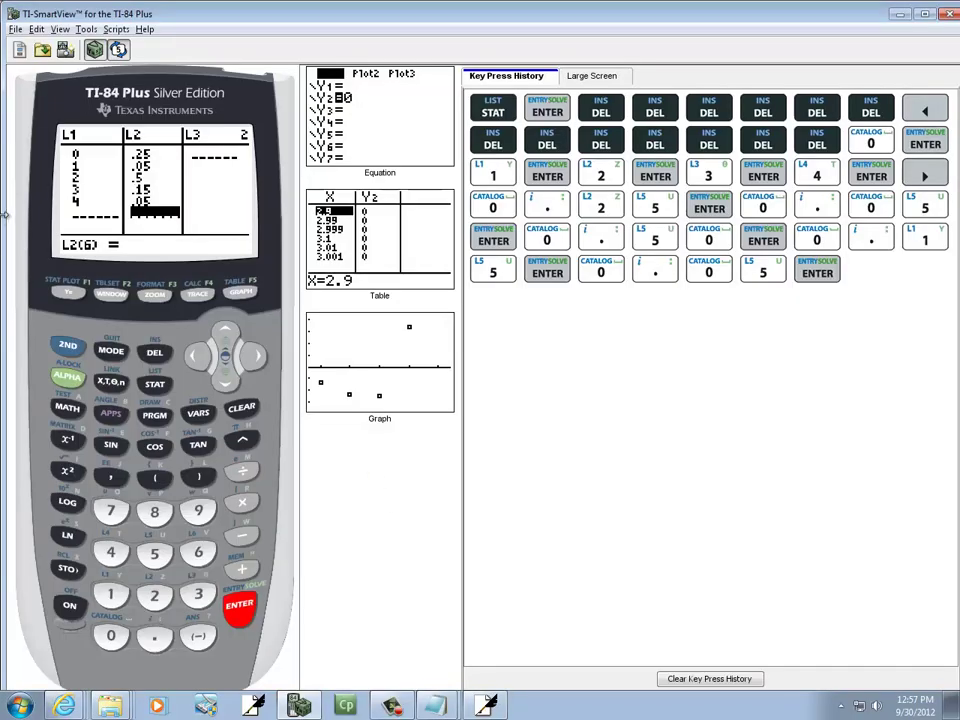
left_click(68, 347)
left_click(111, 350)
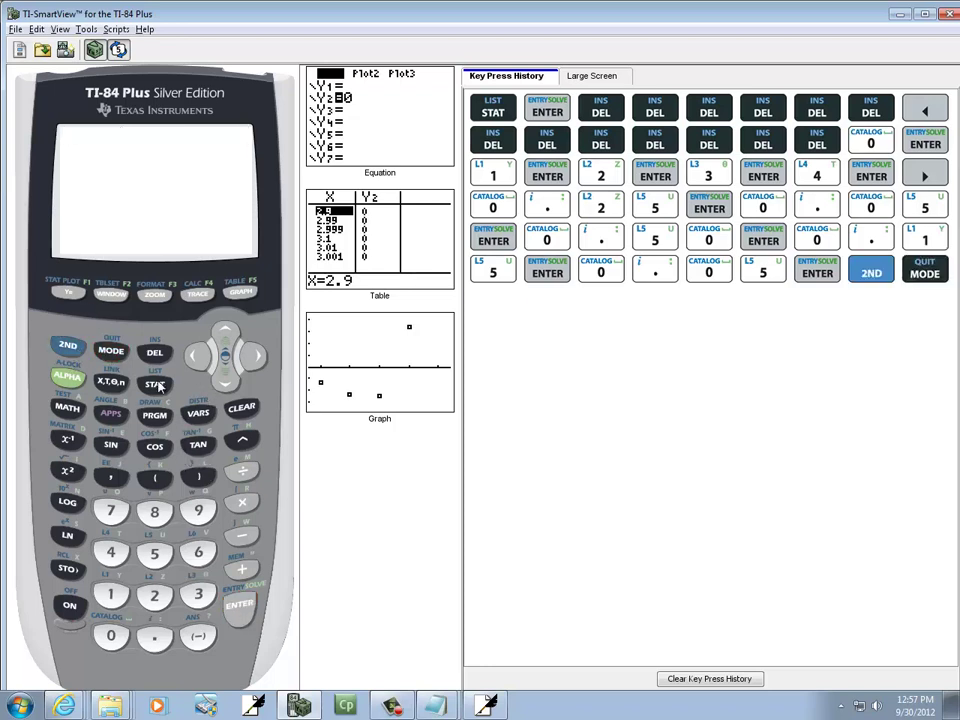
- Run 1-Var Stats L1, L2 from the STAT CALC menu, giving mean 1.7
left_click(154, 384)
left_click(257, 358)
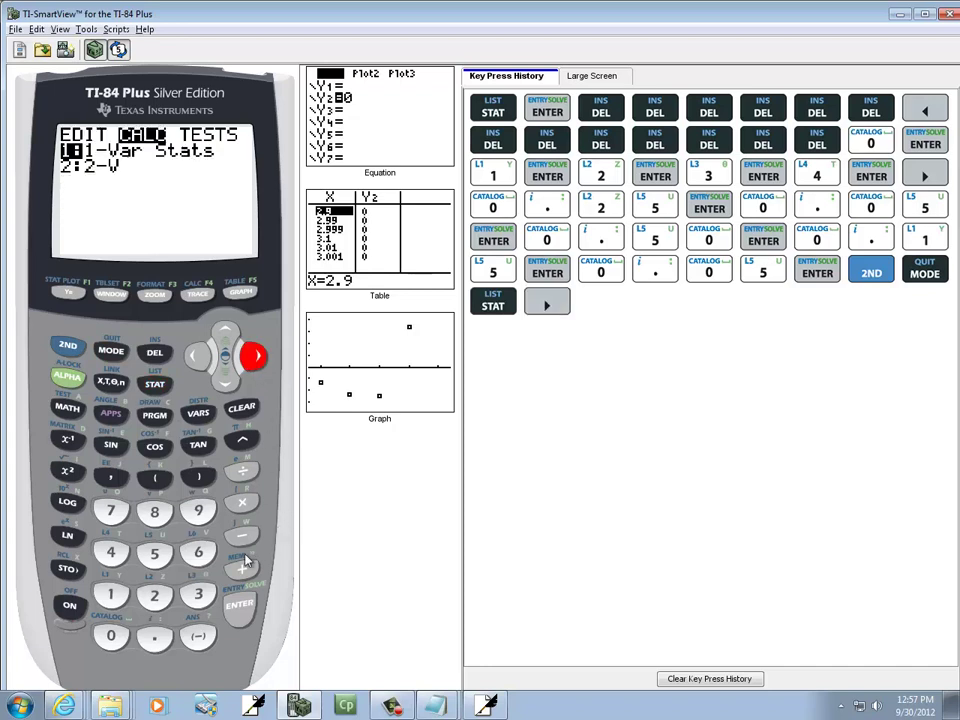
left_click(242, 607)
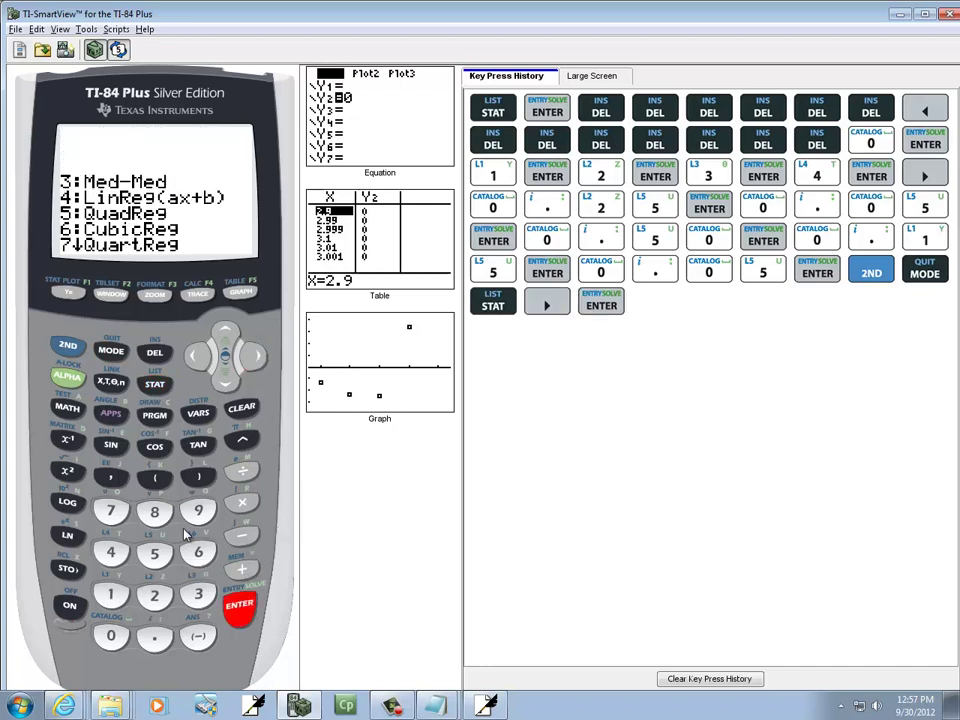
left_click(68, 348)
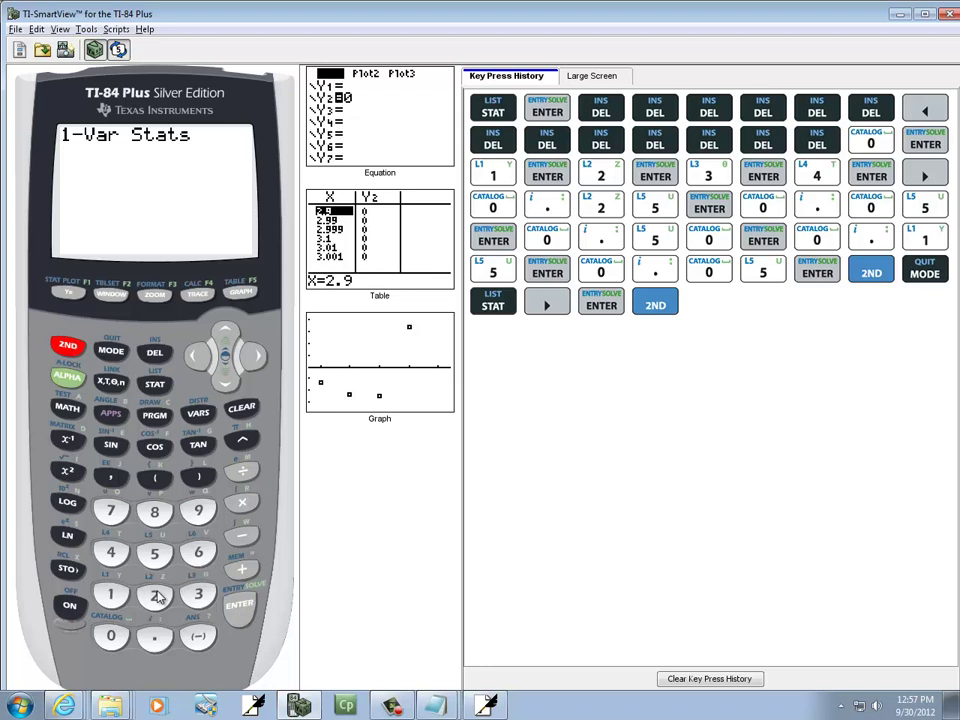
left_click(114, 598)
left_click(111, 477)
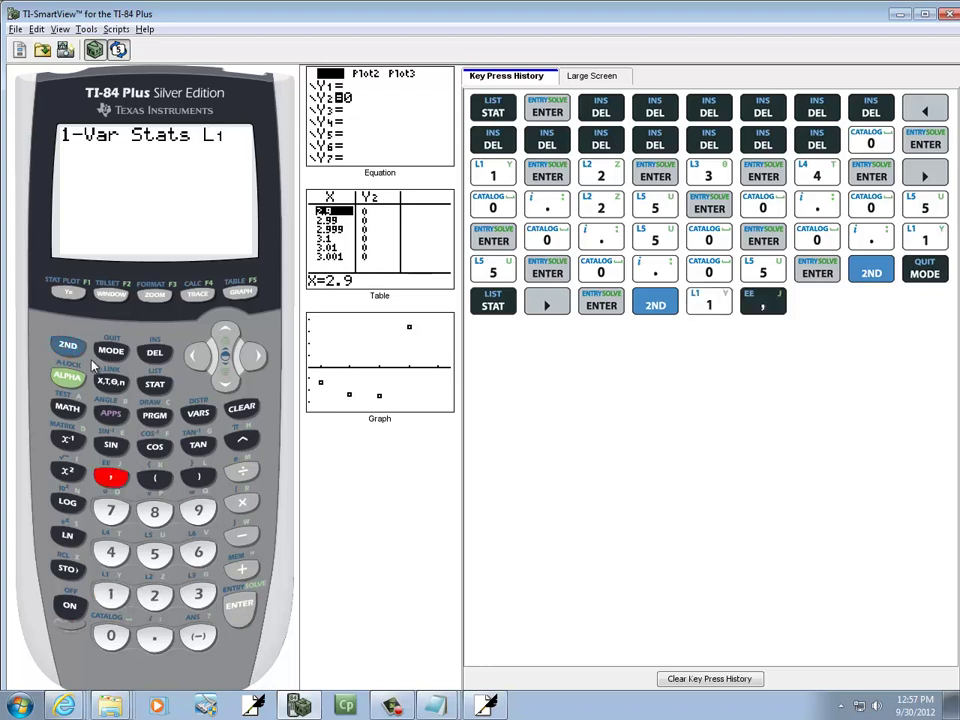
left_click(68, 348)
left_click(154, 596)
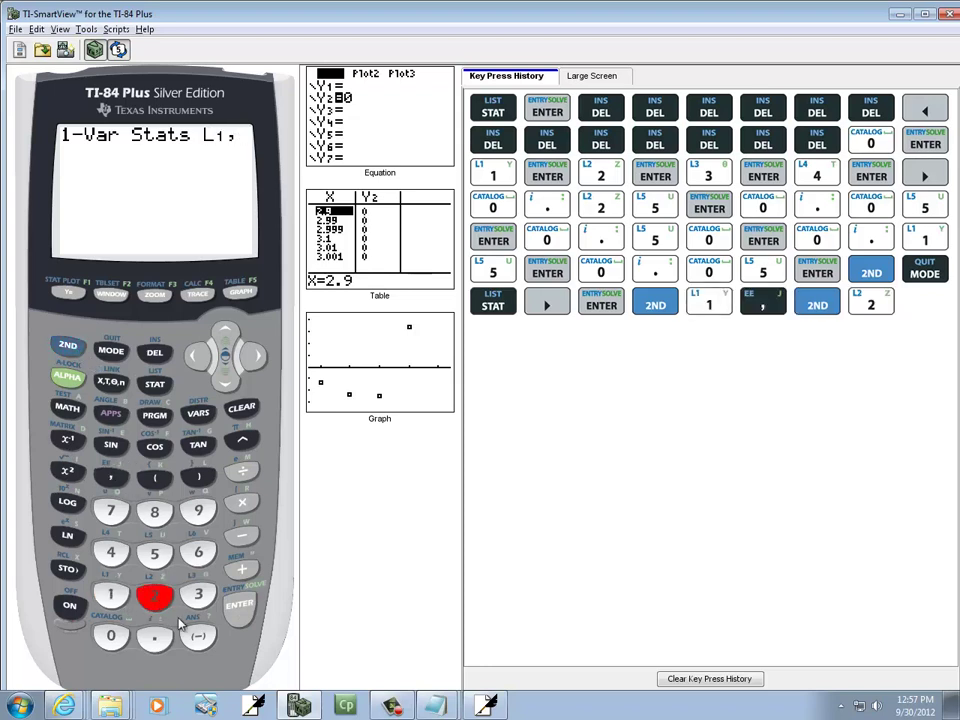
left_click(246, 618)
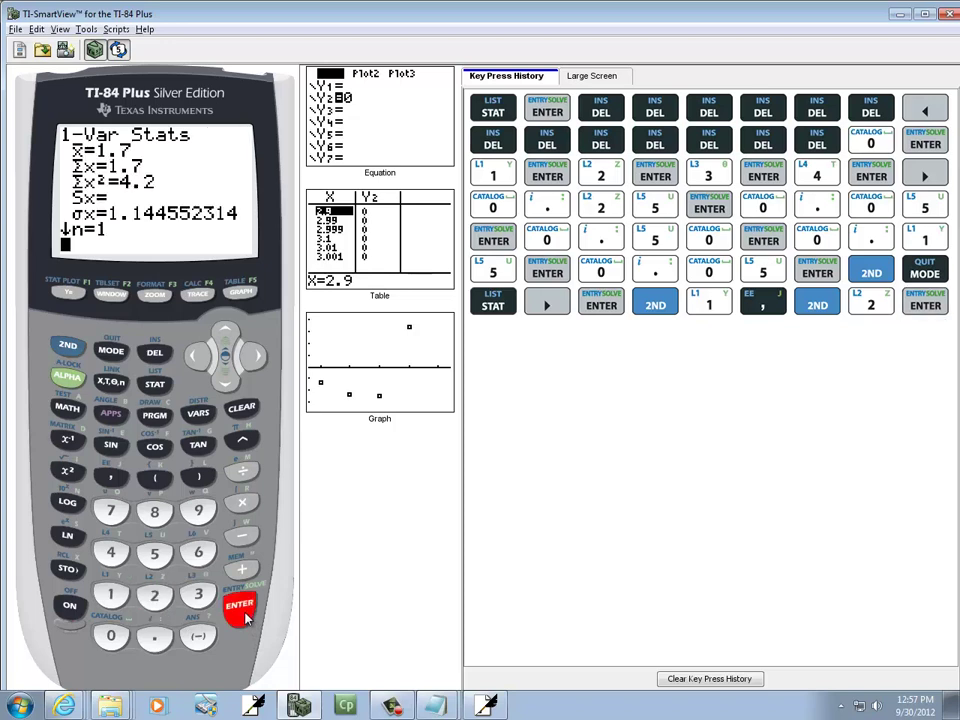
- Handwrite 'μx = 1.7' to the right of the probability table
key("alt+Tab")
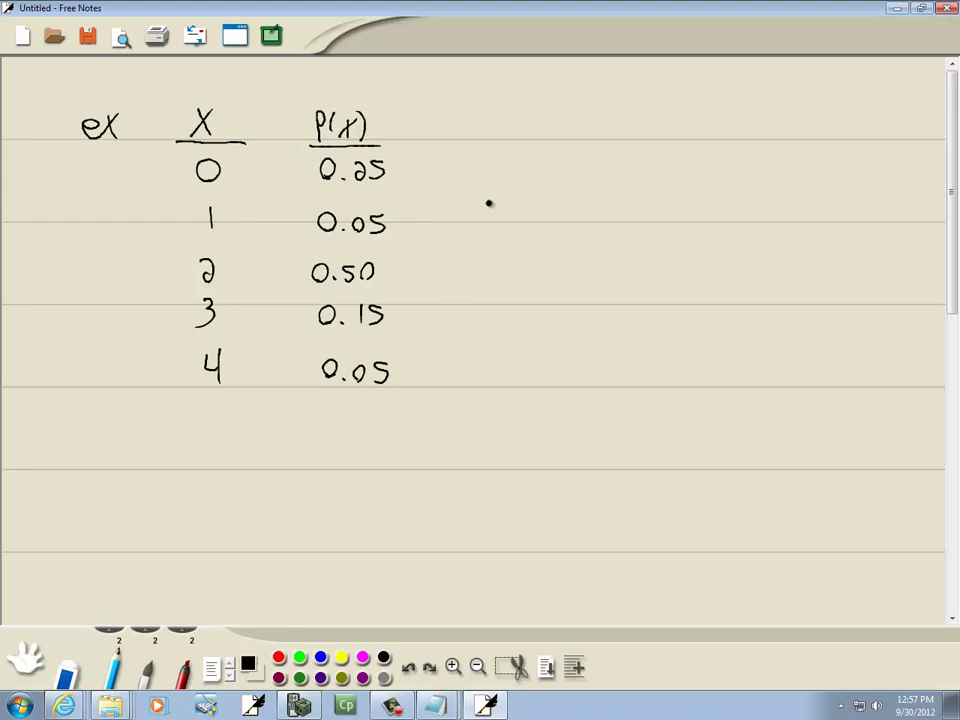
mouse_move(496, 221)
left_mouse_down()
mouse_move(494, 254)
mouse_move(508, 221)
mouse_move(510, 250)
mouse_move(524, 250)
left_mouse_up()
mouse_move(524, 237)
left_mouse_down()
mouse_move(515, 250)
mouse_move(556, 230)
left_mouse_up()
mouse_move(540, 240)
left_mouse_down()
mouse_move(568, 249)
mouse_move(605, 225)
mouse_move(600, 249)
left_mouse_up()
left_click(578, 243)
key("alt+Tab")
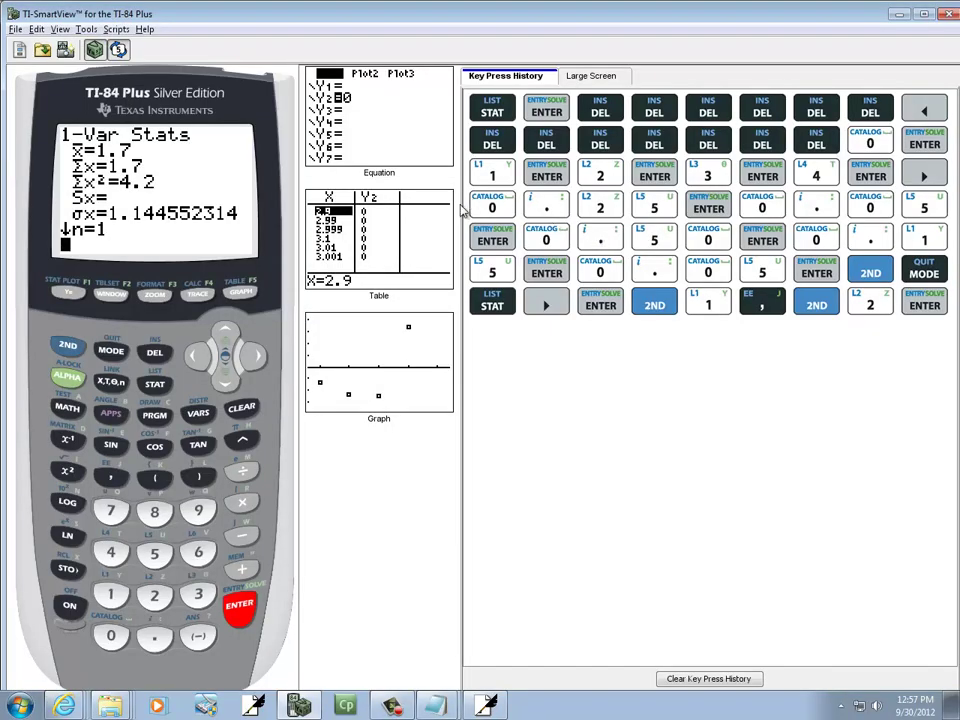
- Open MODE and scroll through both settings pages down to Stat Diagnostics
left_click(112, 353)
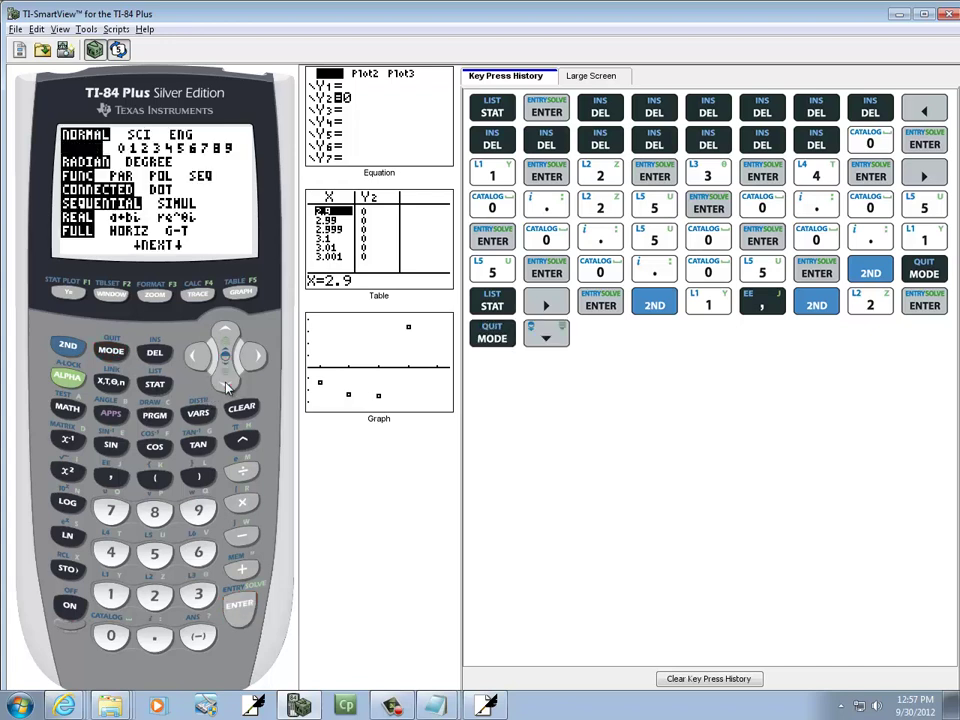
left_click(226, 384)
left_click(226, 390)
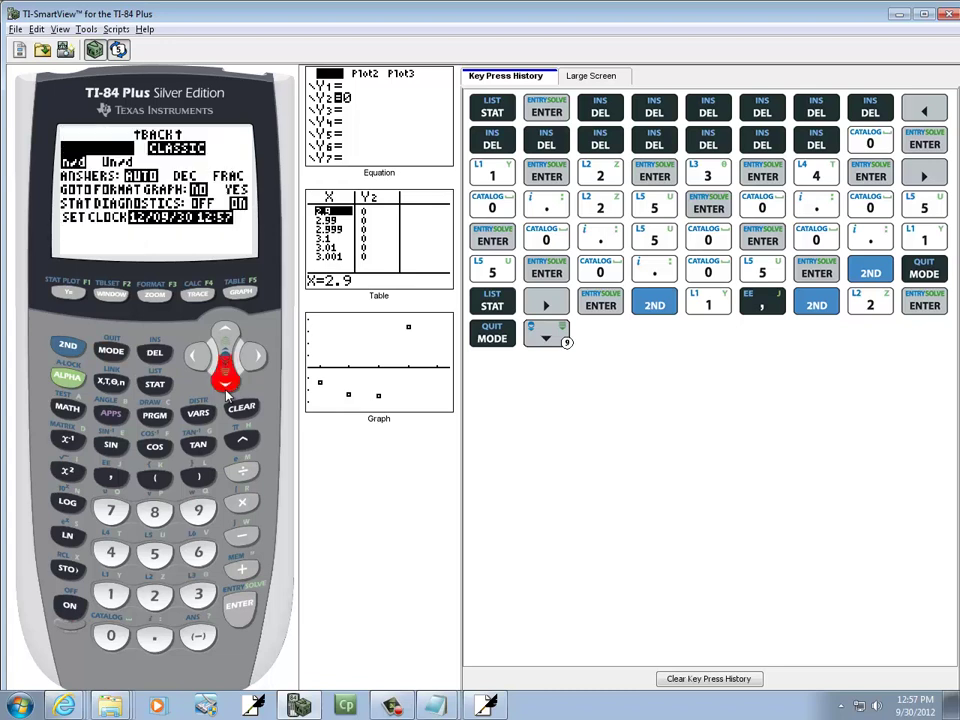
left_click(226, 390)
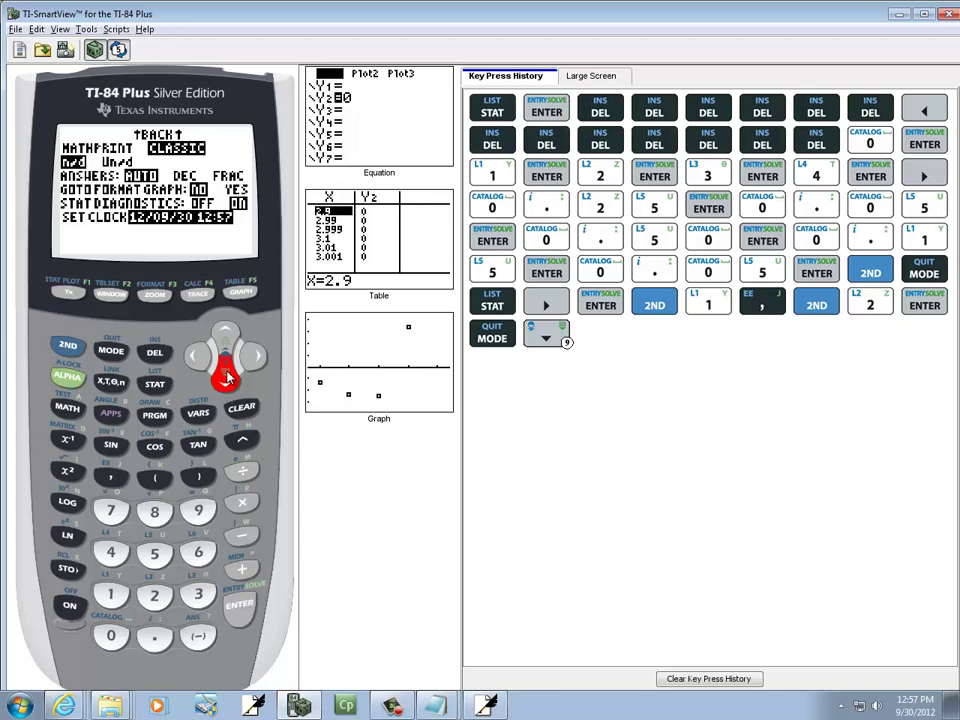
left_click(225, 330)
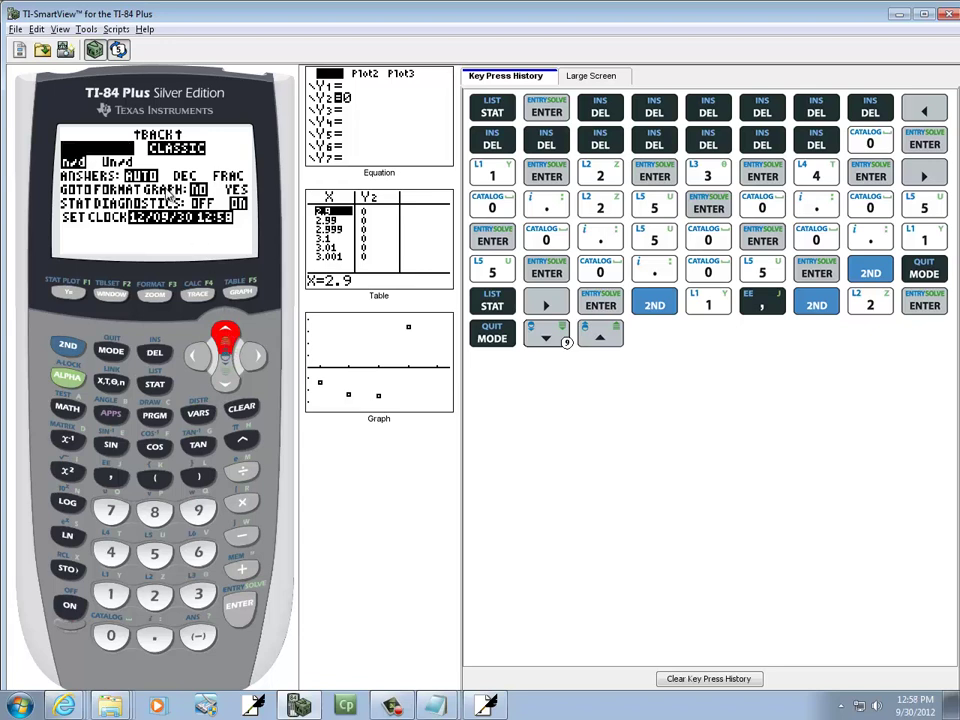
left_click(226, 335)
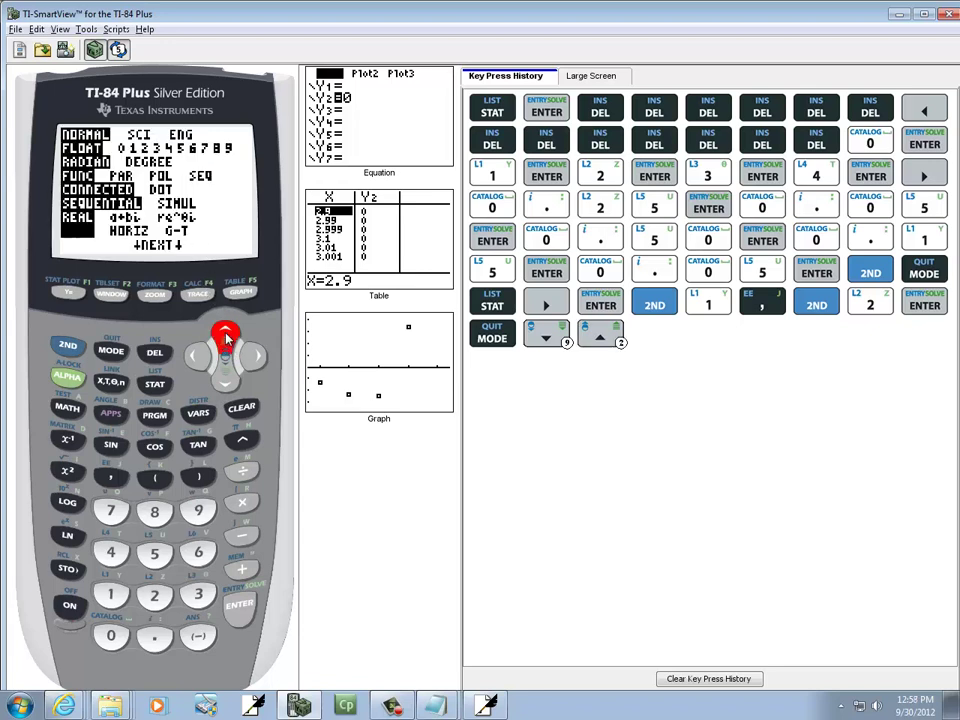
left_click(225, 385)
left_click(225, 385)
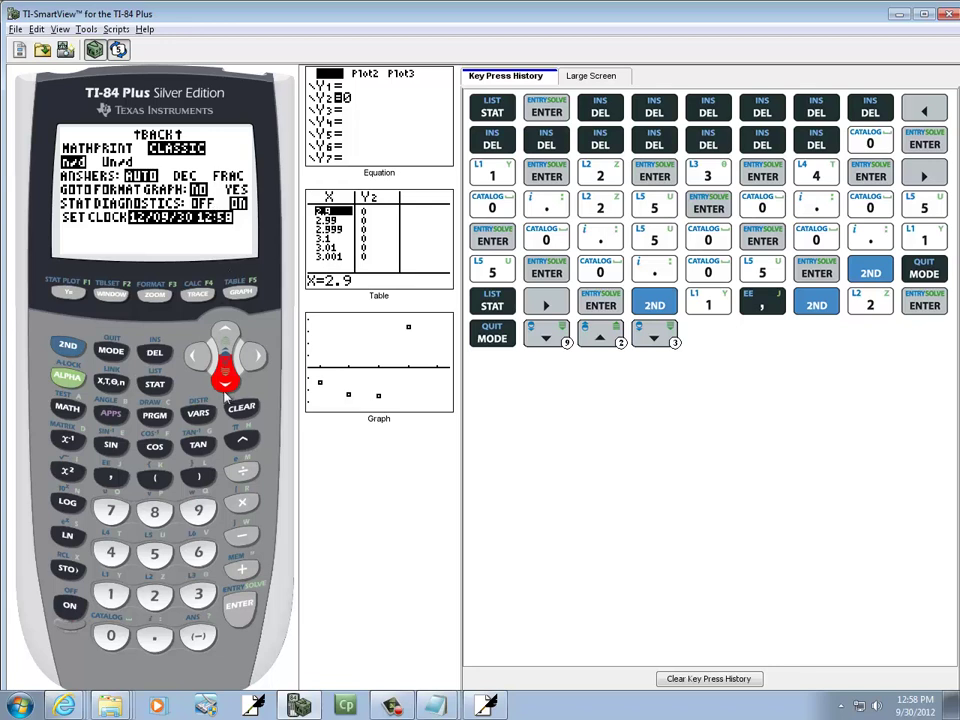
- Quit MODE with 2ND QUIT to show the 1-Var Stats results again
left_click(68, 345)
left_click(111, 350)
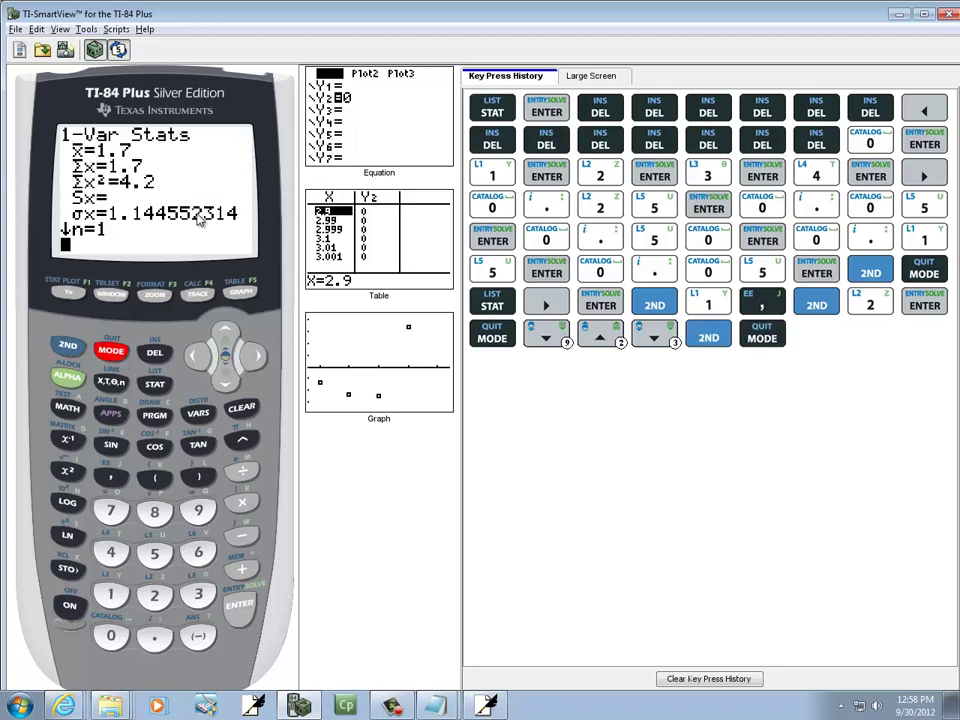